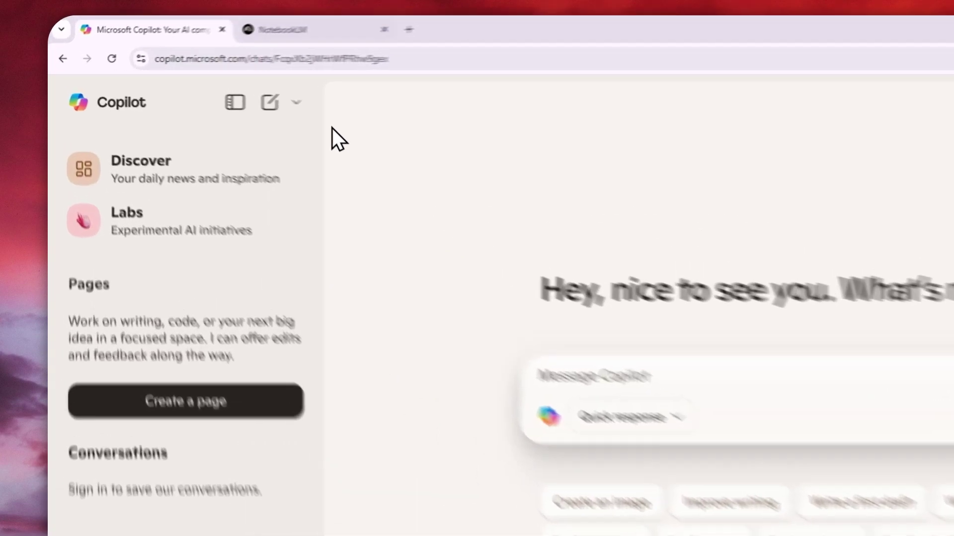
Switch between the NotebookLM and Copilot pages, then select the Copilot chat's web address.
click(216, 44)
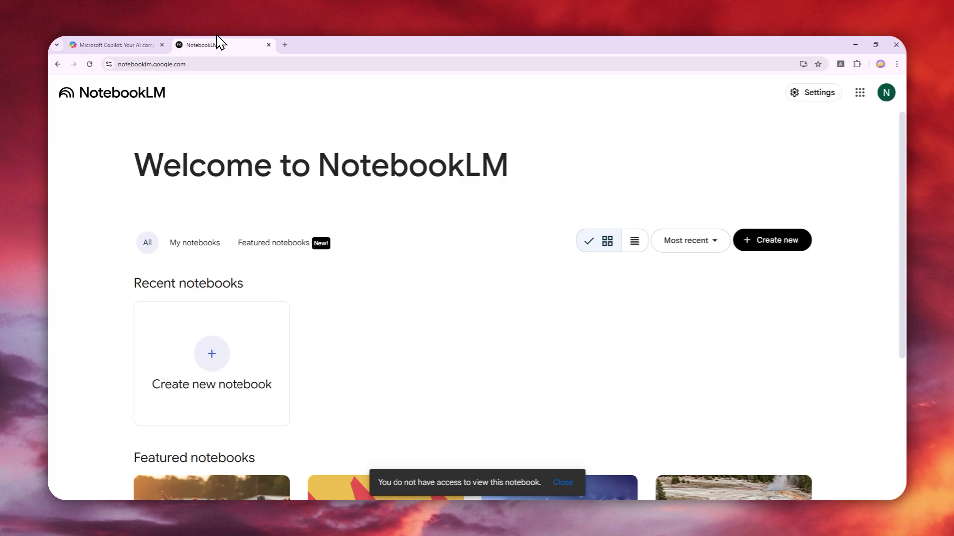
click(136, 43)
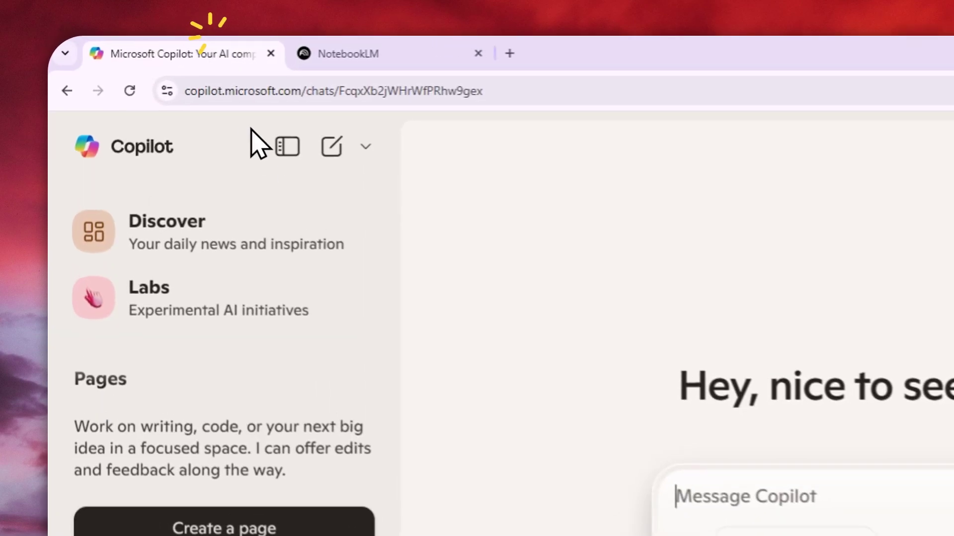
click(87, 88)
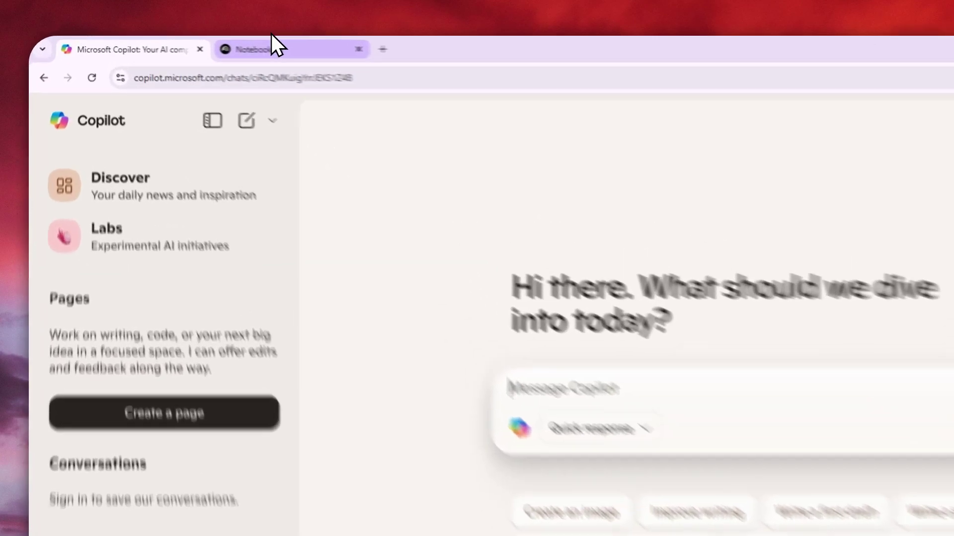
click(213, 44)
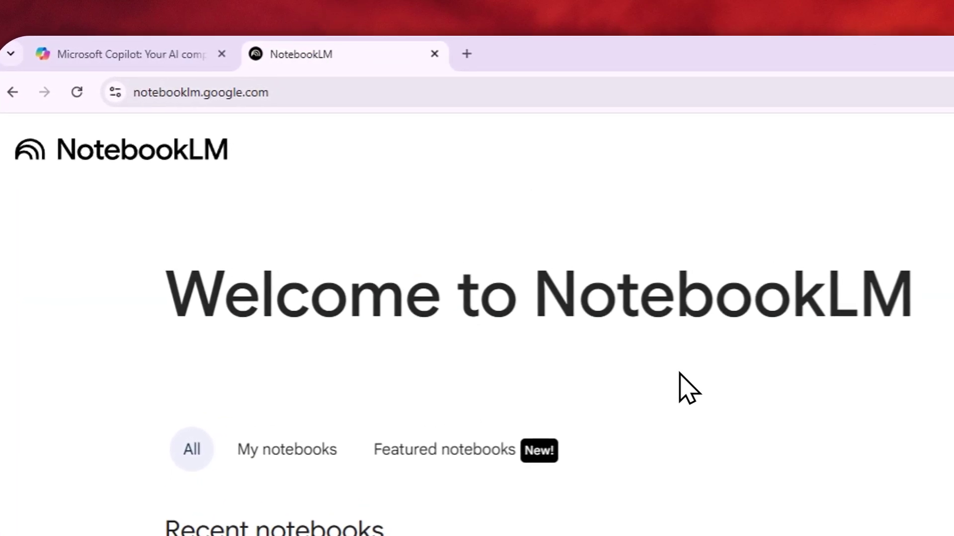
click(163, 44)
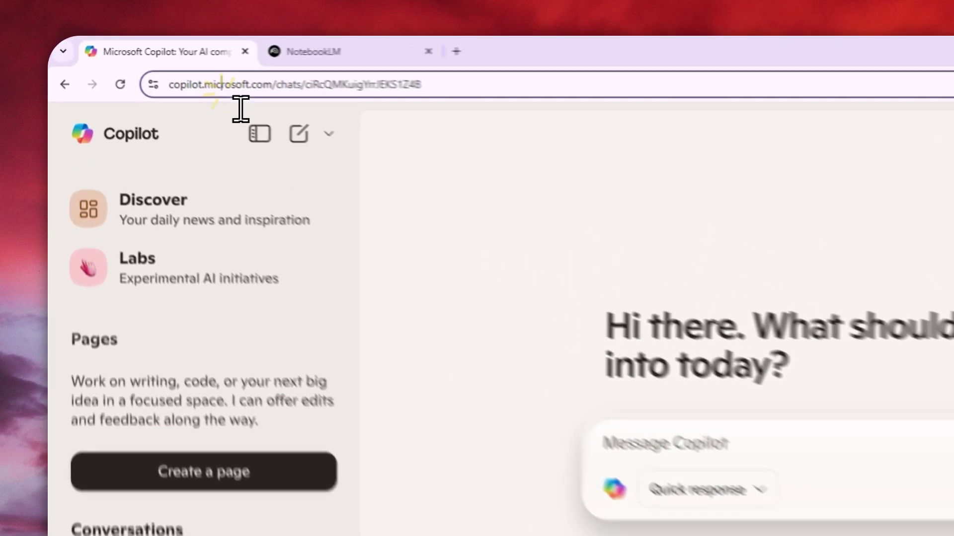
click(154, 63)
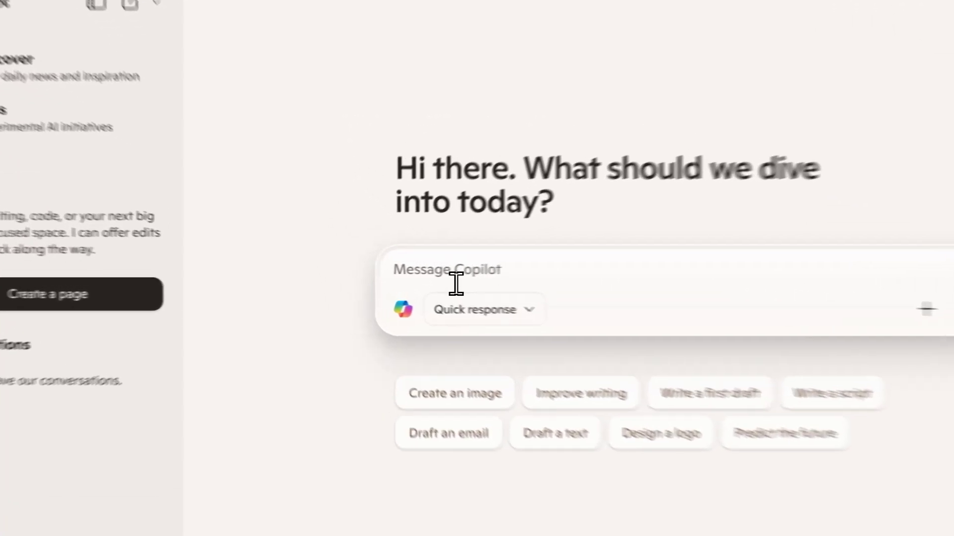
Draft the prompt 'Generate a podcast about something' in the message box, then clear it.
click(410, 279)
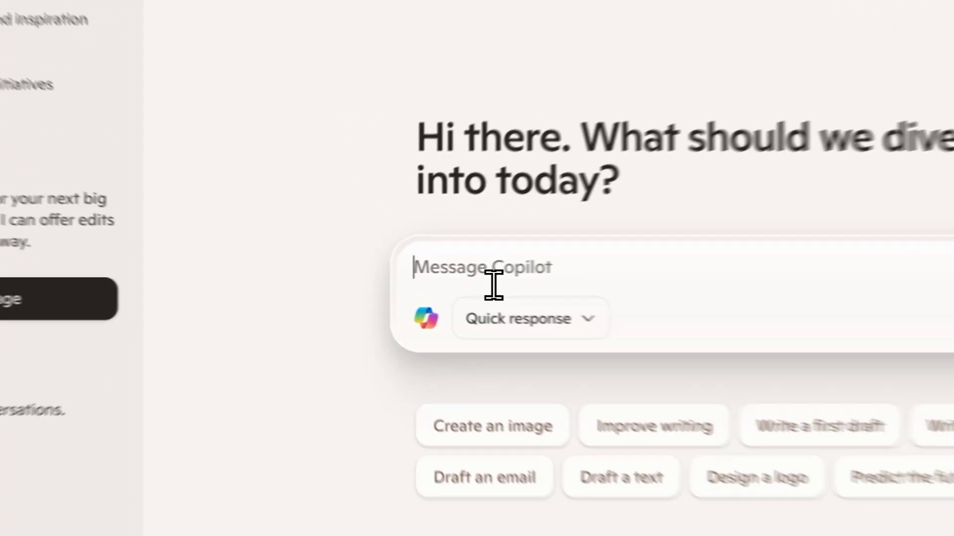
text(Create a podcast)
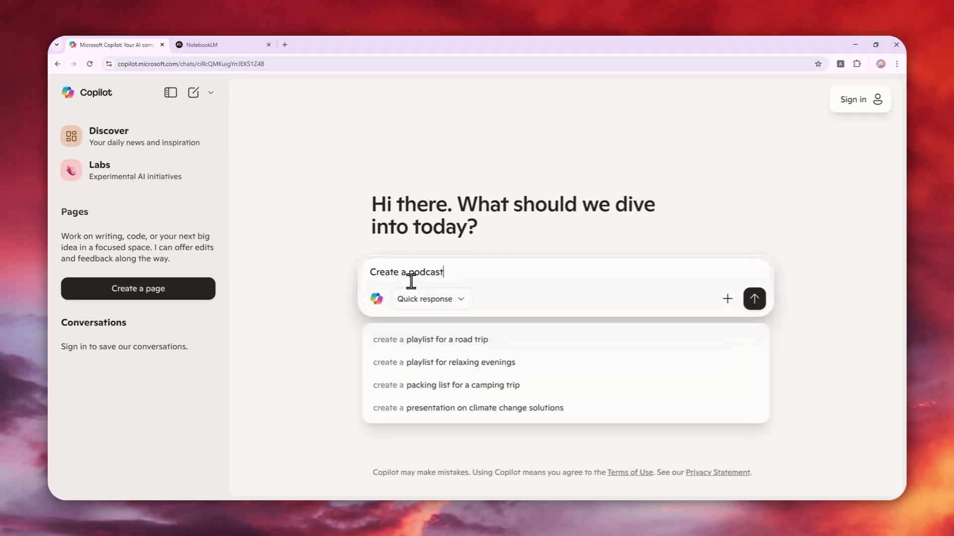
key(ctrl+Left)
key(ctrl+Left)
key(ctrl+shift+Left)
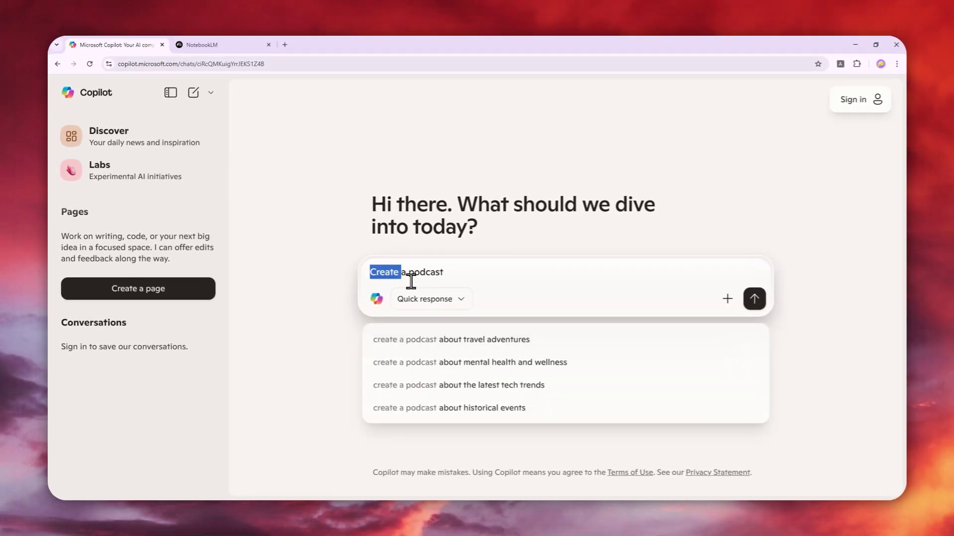
text(Generate)
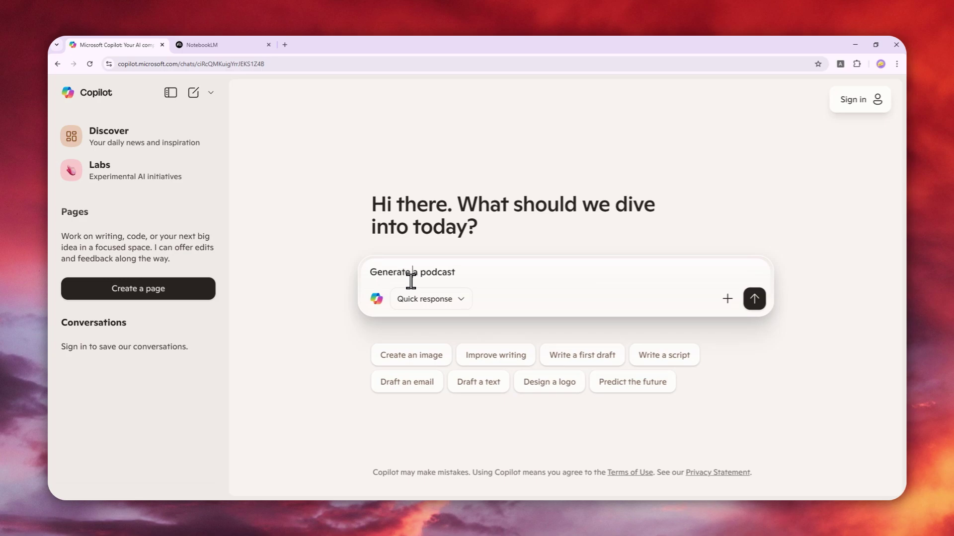
key(End)
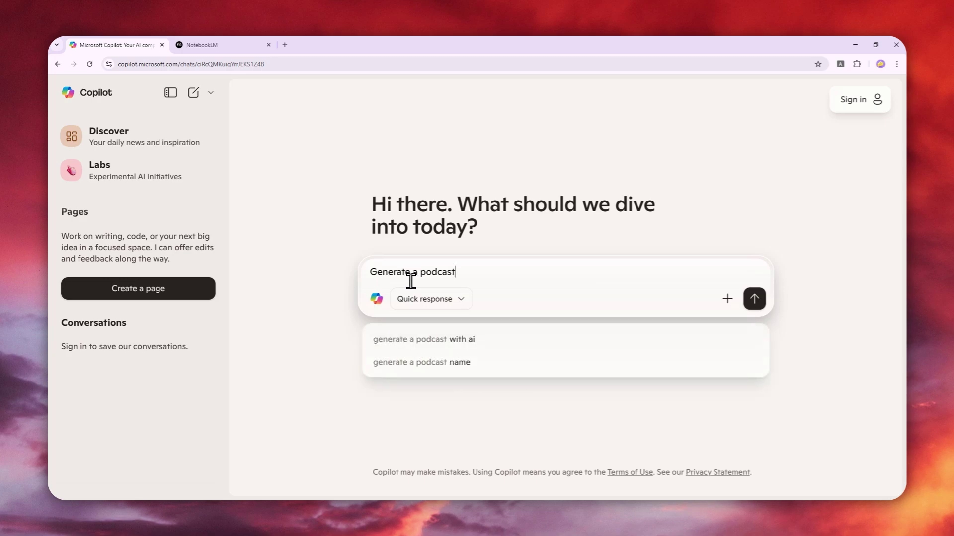
text(about something)
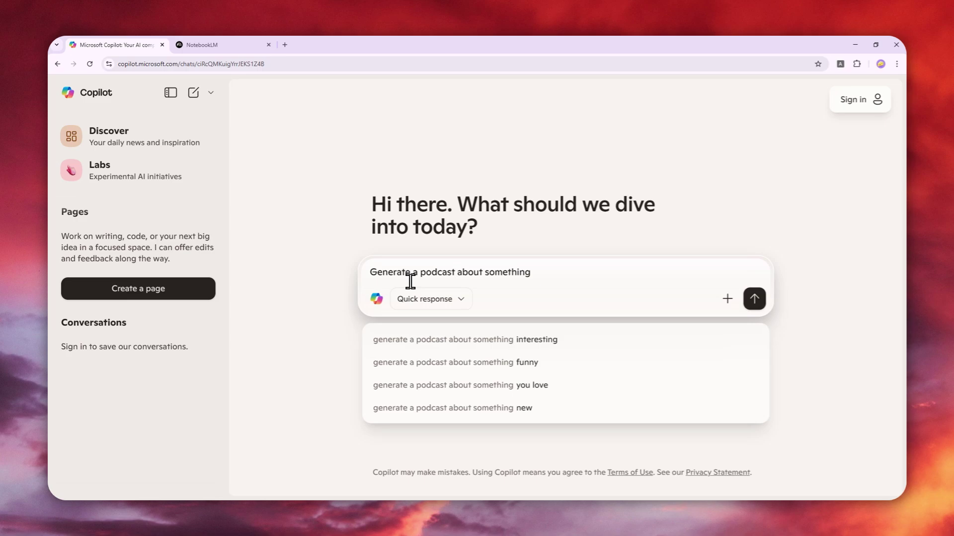
key(ctrl+a)
key(BackSpace)
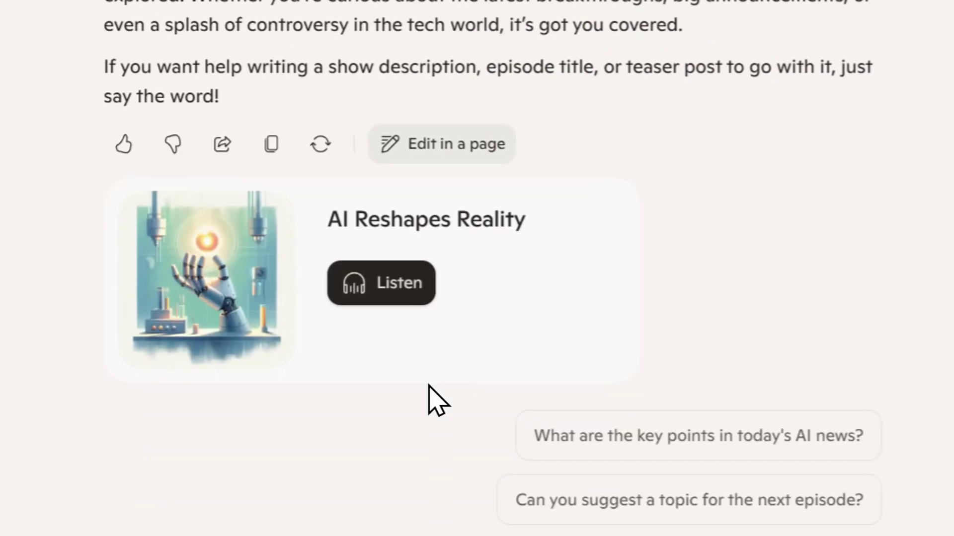
Review the AI news podcast chat and highlight the prompt 'Create a podcast about AI news today'.
click(415, 328)
scroll(683, 149, up, 5)
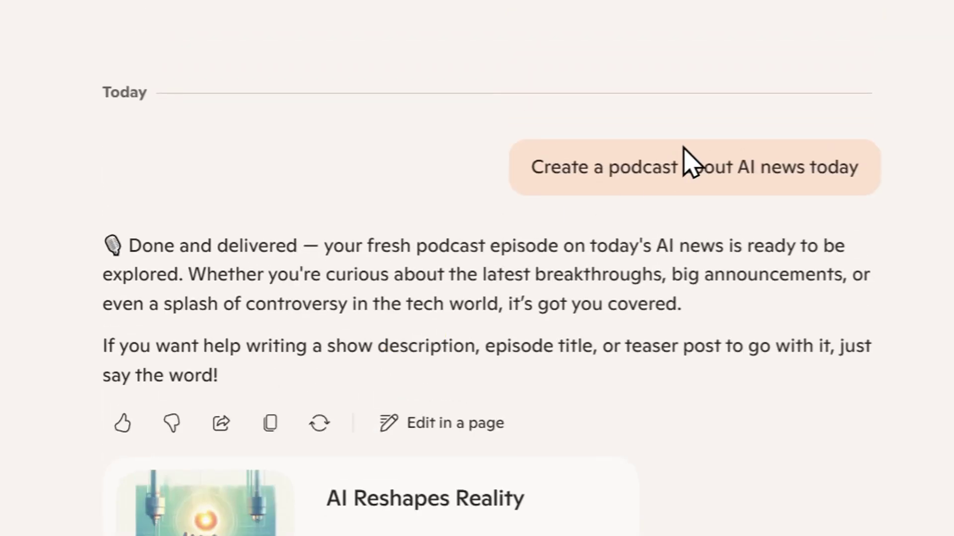
drag(530, 167, 891, 180)
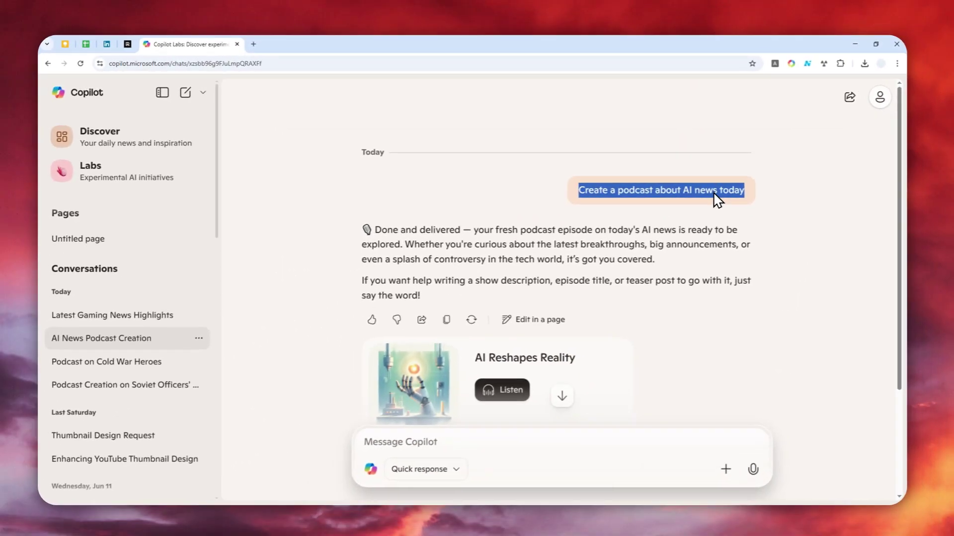
scroll(586, 198, down, 2)
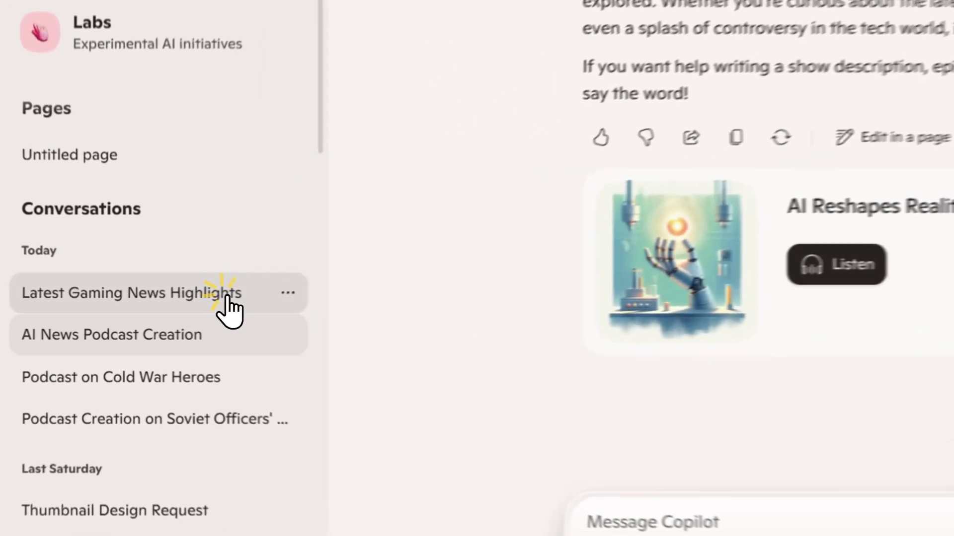
Browse the Latest Gaming News Highlights chat, then reopen the AI News Podcast Creation chat.
click(173, 313)
scroll(579, 243, up, 5)
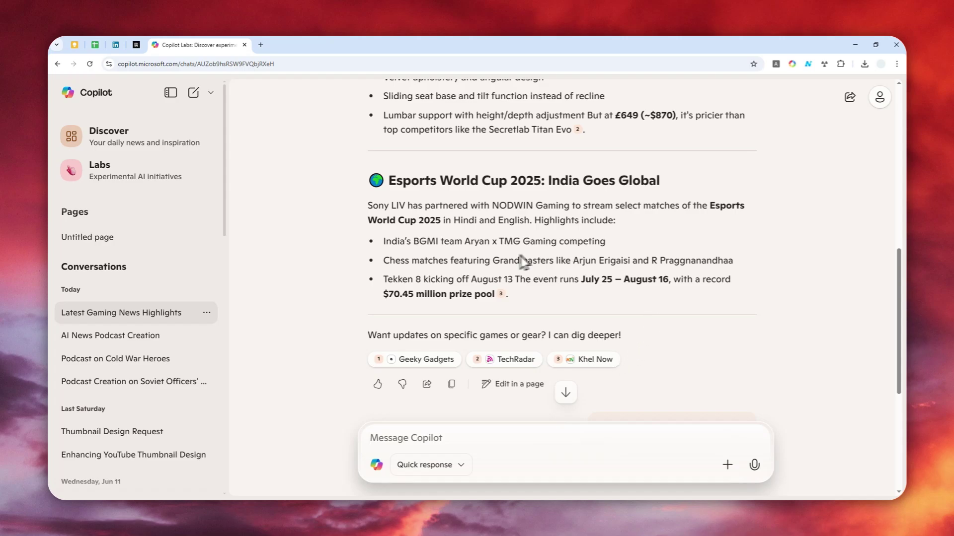
scroll(487, 363, up, 3)
scroll(491, 219, up, 1)
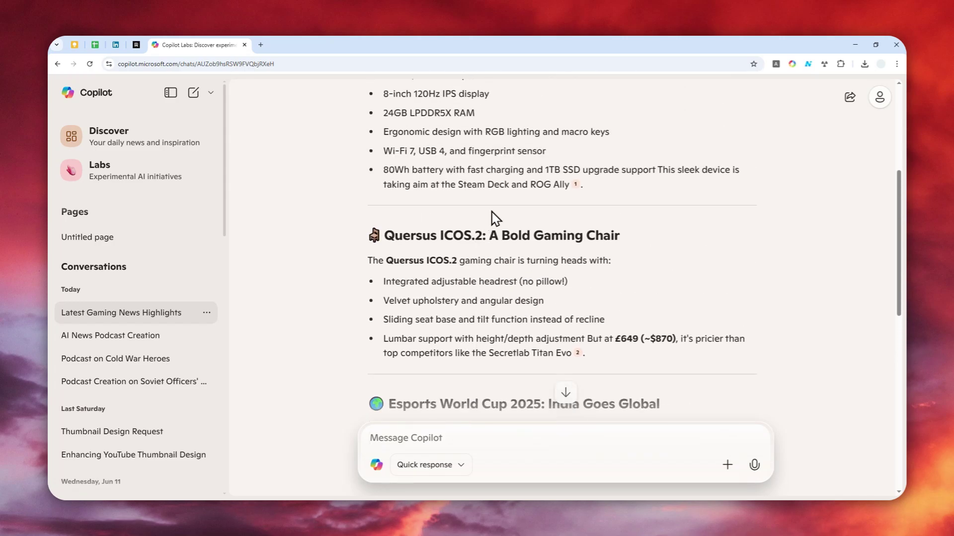
scroll(416, 229, up, 4)
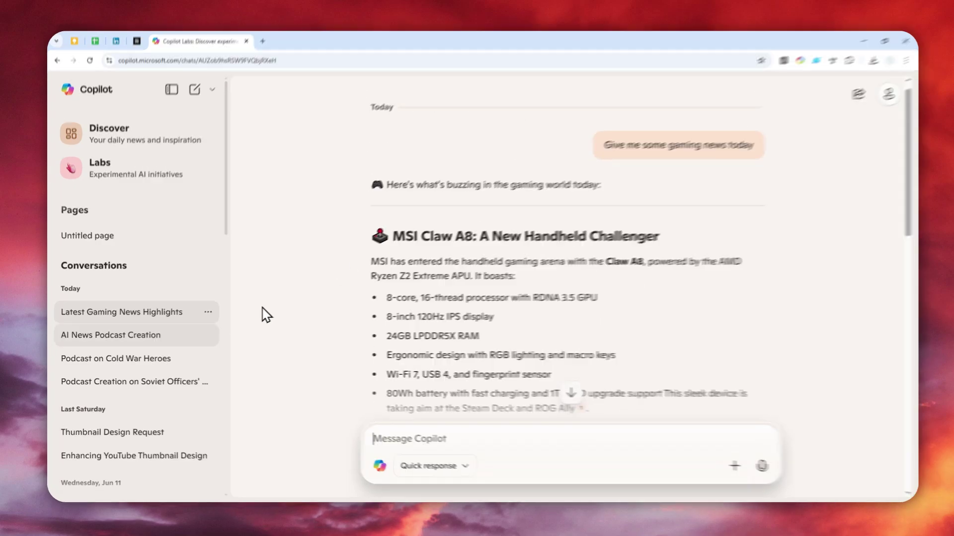
click(157, 338)
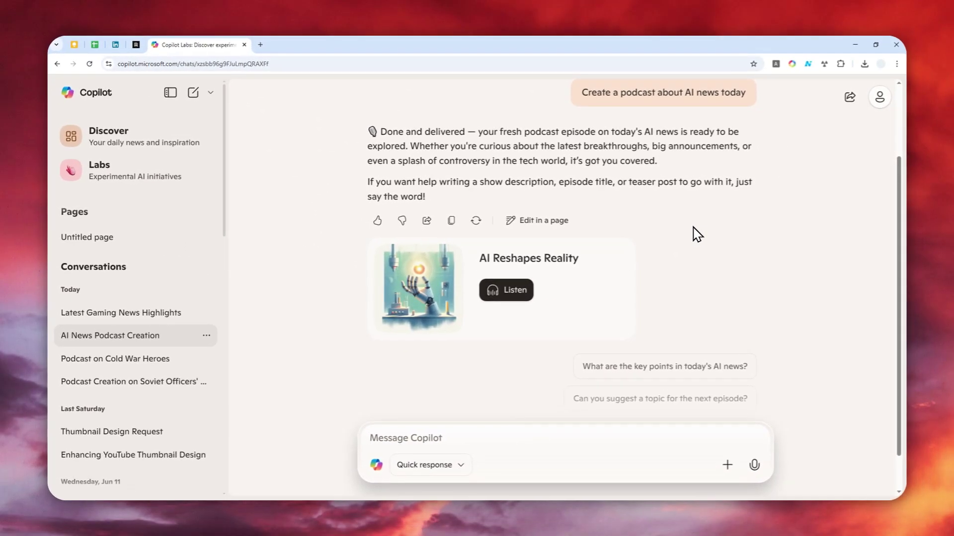
scroll(668, 254, up, 2)
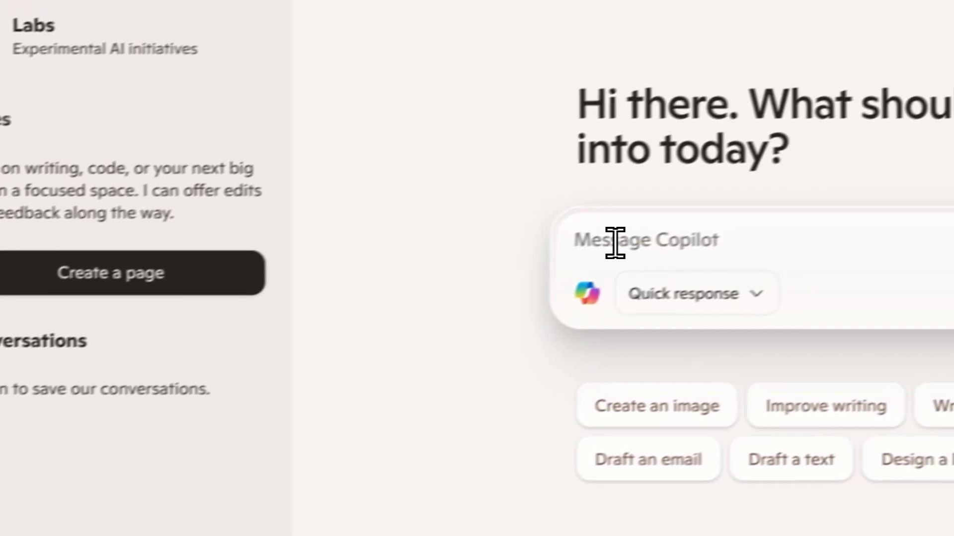
Ask Copilot about the 'Pixel 10 smartphone'.
click(651, 243)
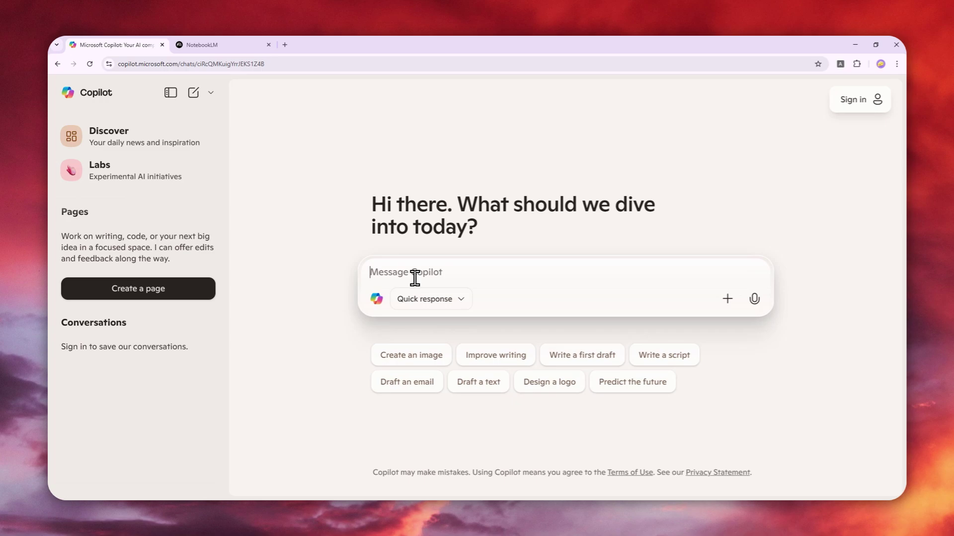
text(Pixel 10 )
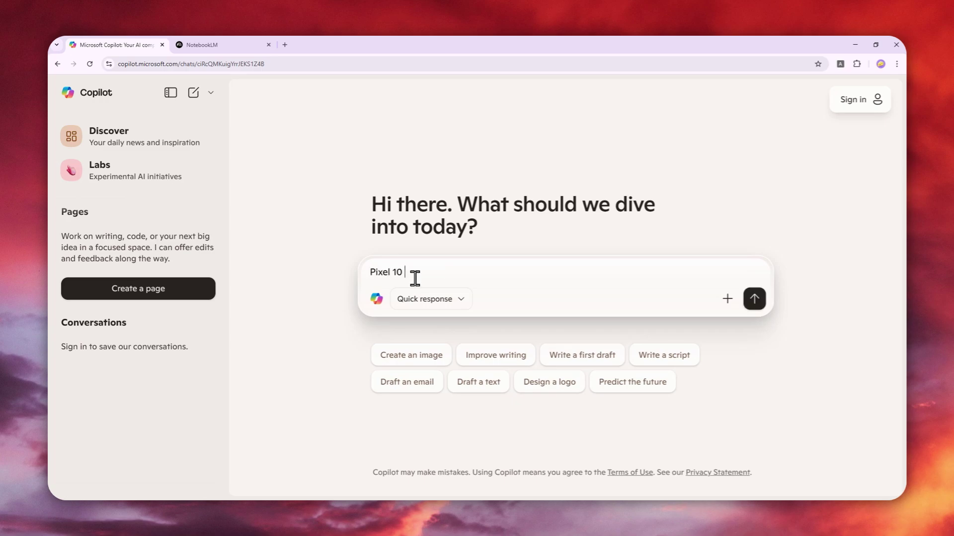
text(smartphone)
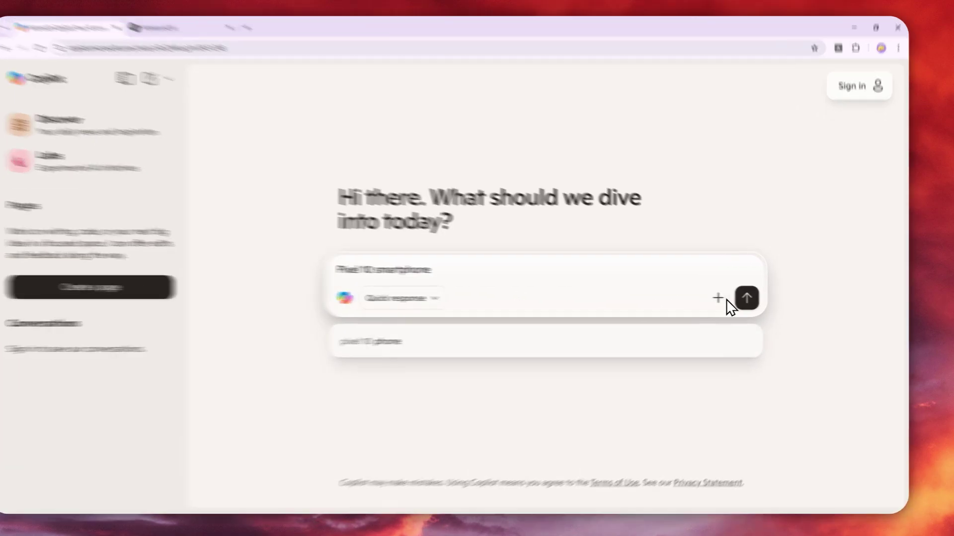
click(734, 299)
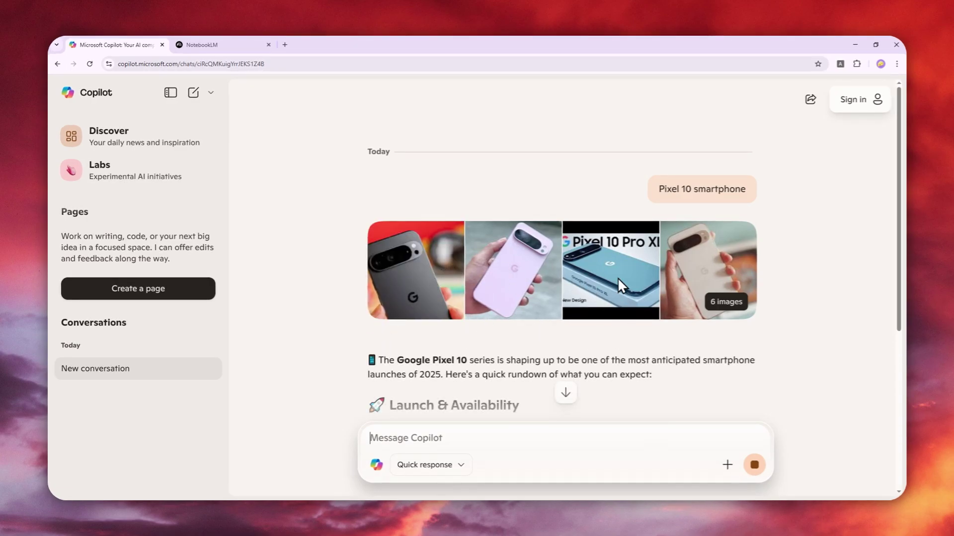
Read through the reply's launch details, models, features and rumoured pricing table.
scroll(618, 278, down, 5)
scroll(472, 315, up, 3)
scroll(477, 310, up, 1)
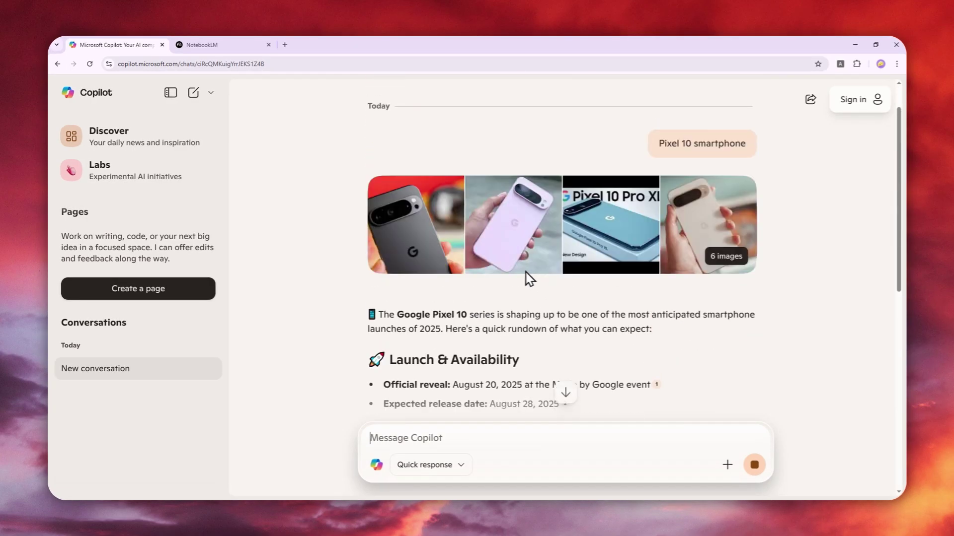
scroll(497, 239, down, 5)
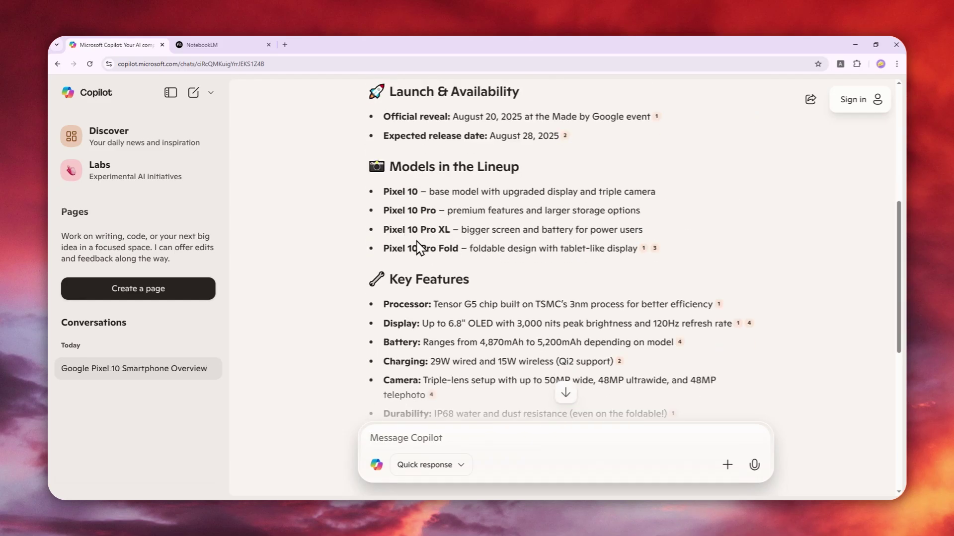
scroll(497, 253, down, 3)
scroll(447, 276, down, 4)
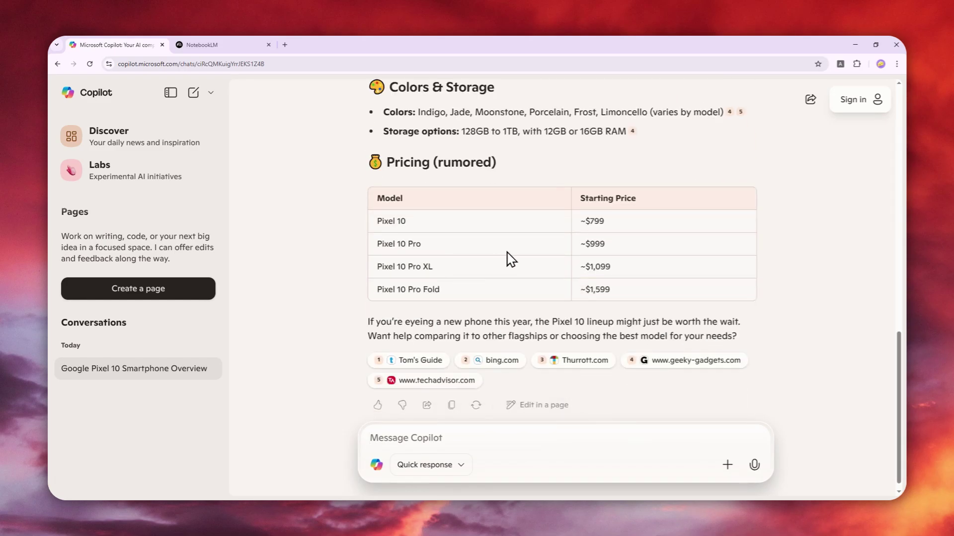
scroll(516, 243, down, 2)
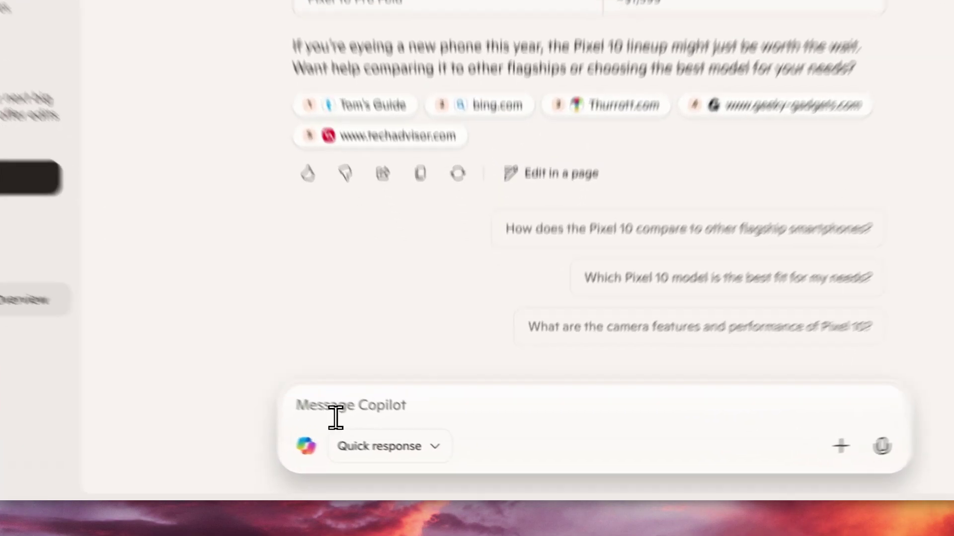
click(336, 418)
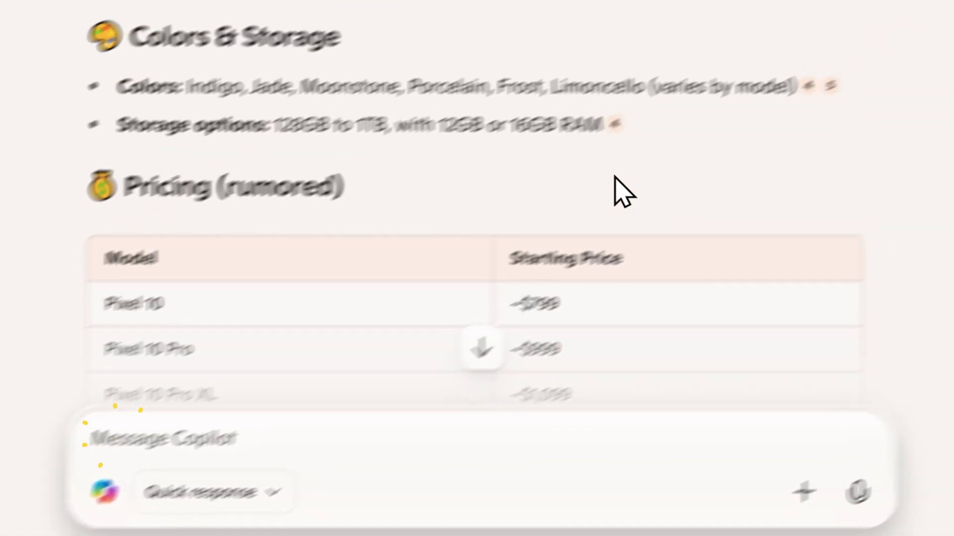
scroll(621, 191, up, 10)
scroll(494, 240, down, 15)
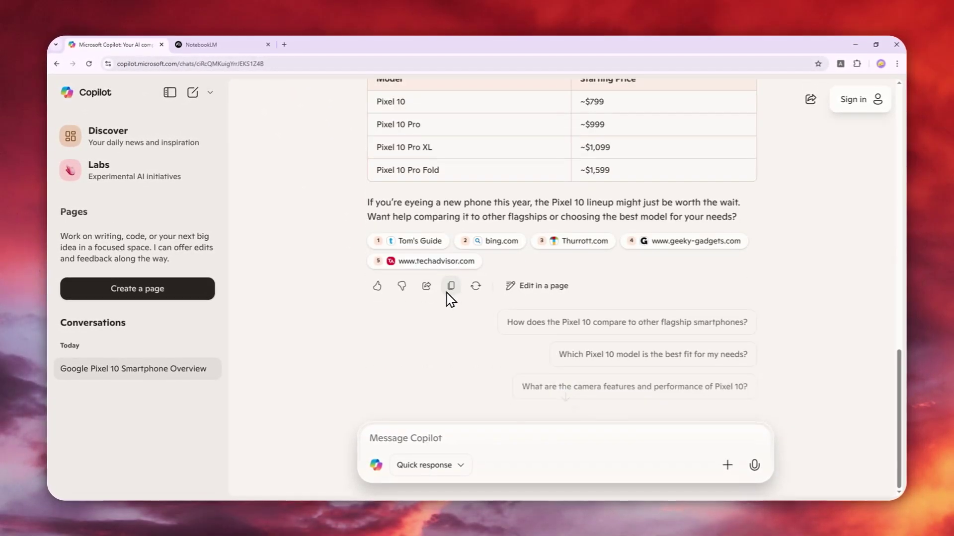
Send 'Generate a podcast about that' to turn the Pixel 10 overview into a podcast.
text(Ge)
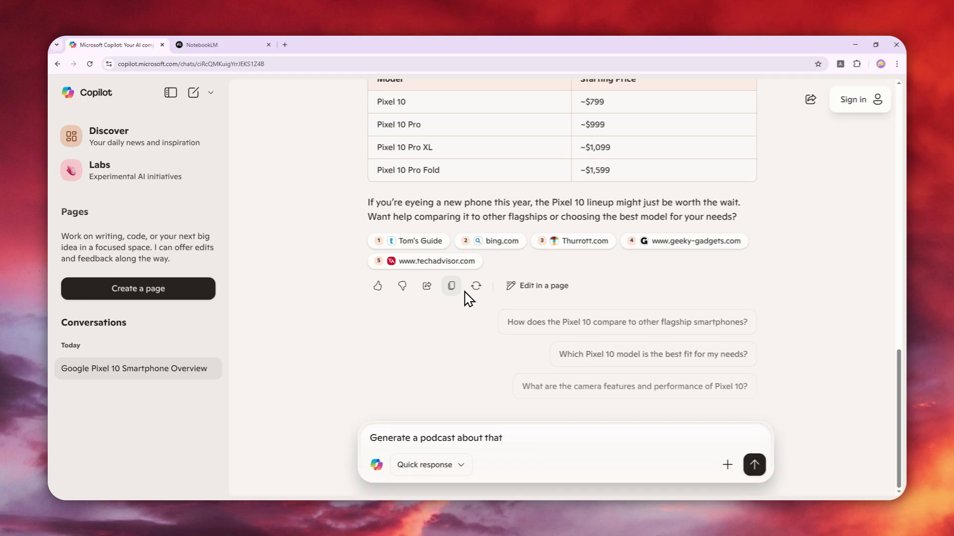
text(nerate a podcast about that)
click(754, 464)
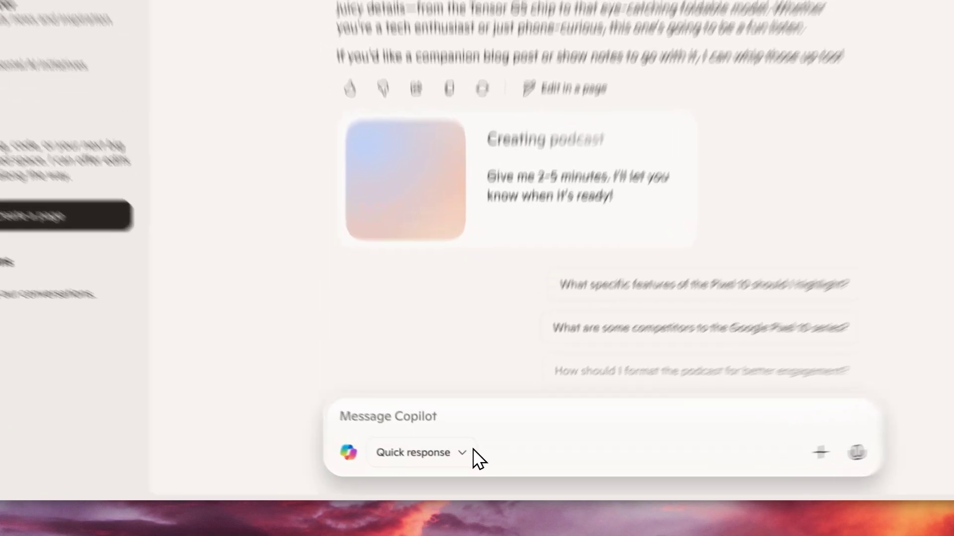
click(467, 464)
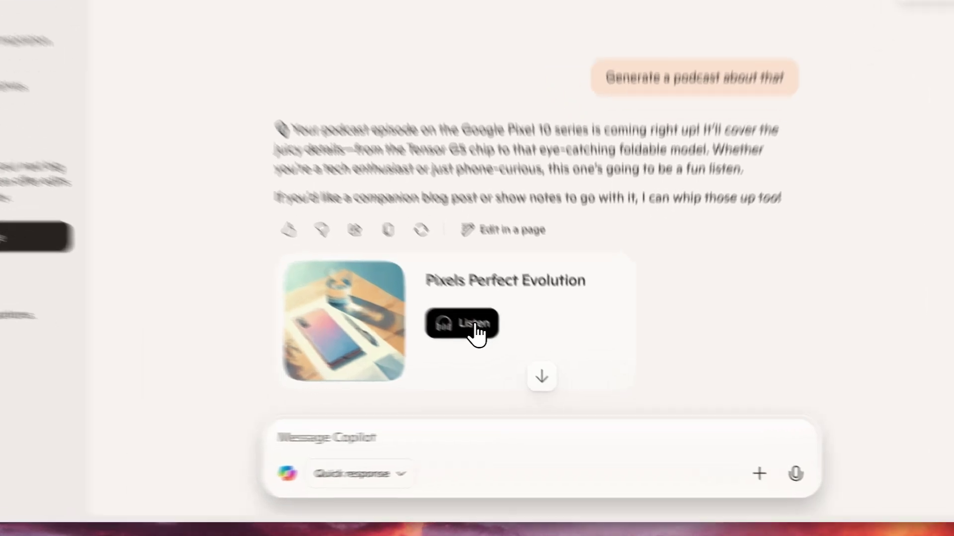
Play Pixels Perfect Evolution, skip forward 10 seconds three times, and pause with 6:08 remaining.
click(507, 354)
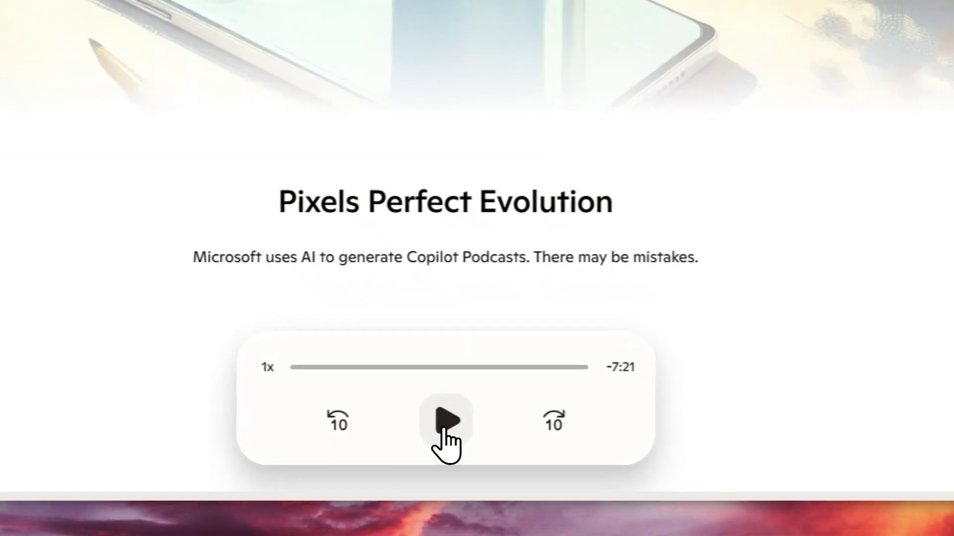
click(450, 430)
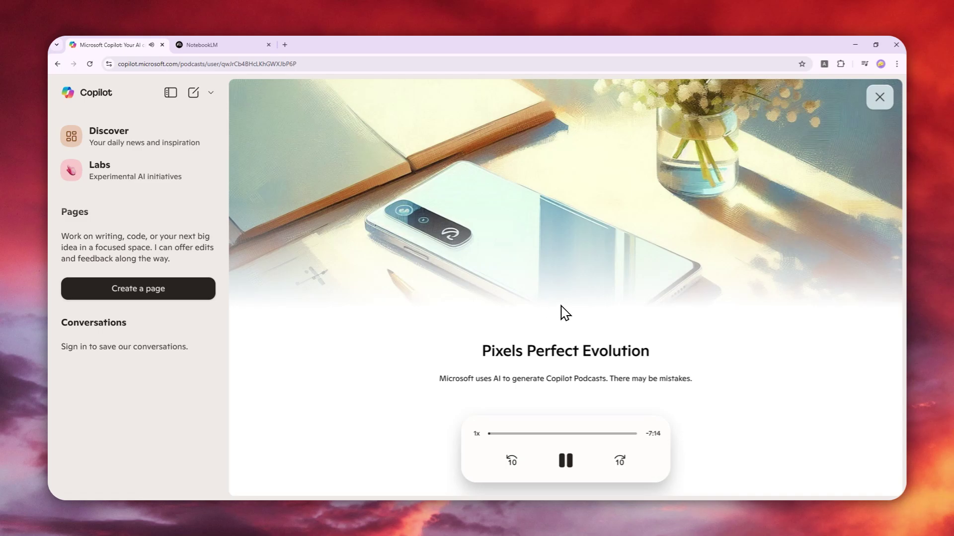
click(501, 433)
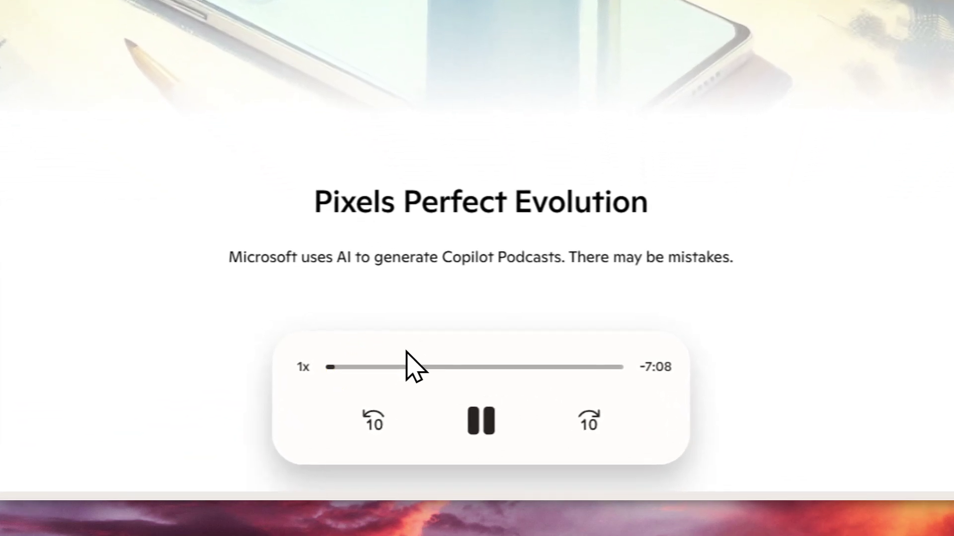
click(591, 420)
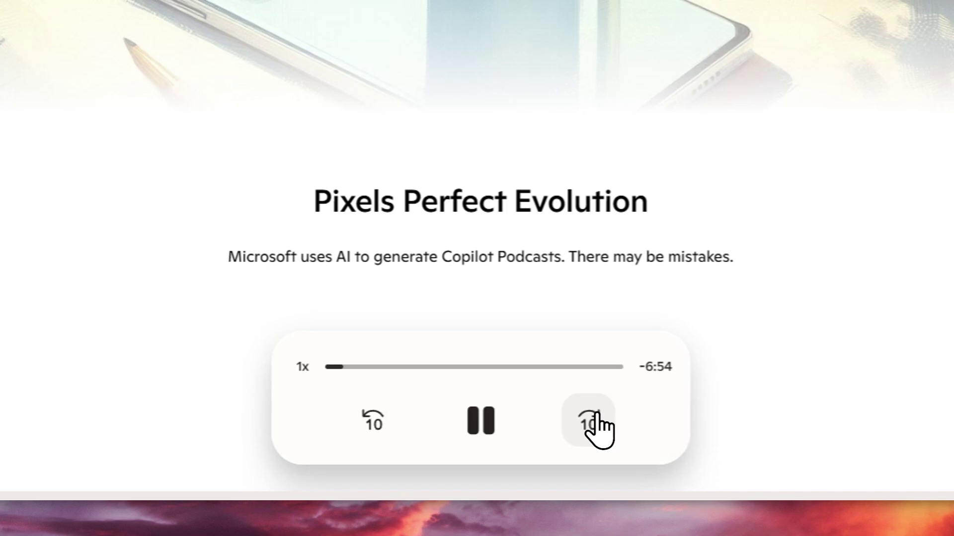
click(595, 413)
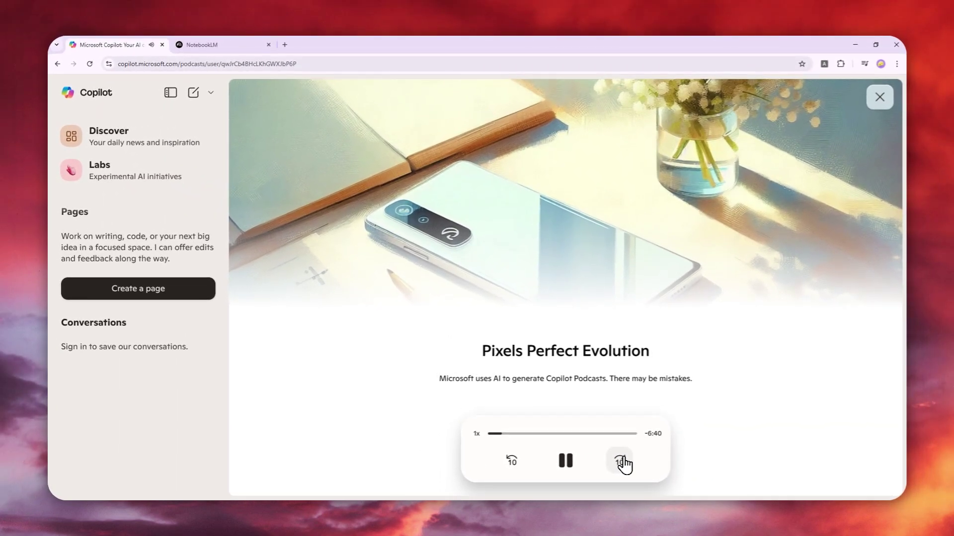
click(621, 463)
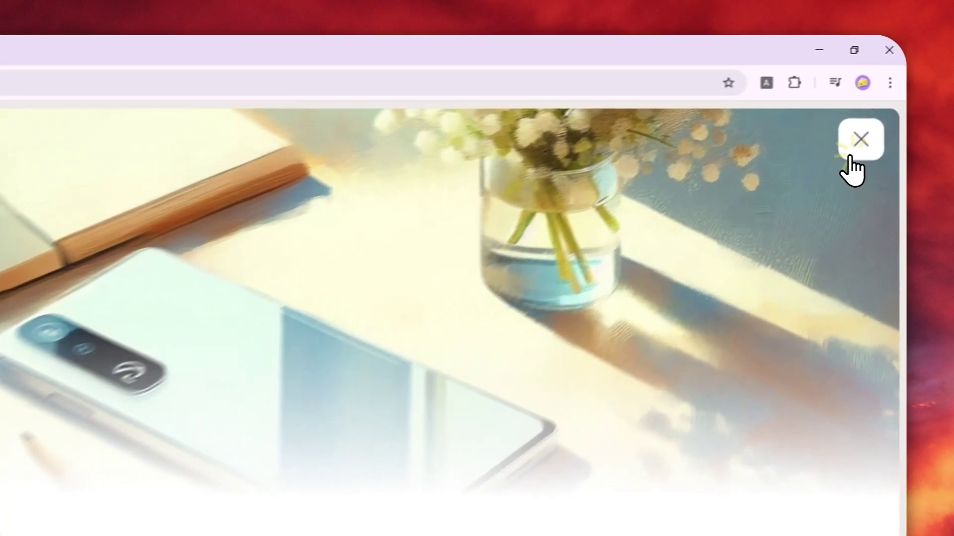
Close the Pixels Perfect Evolution player and open a new empty Copilot chat.
click(879, 98)
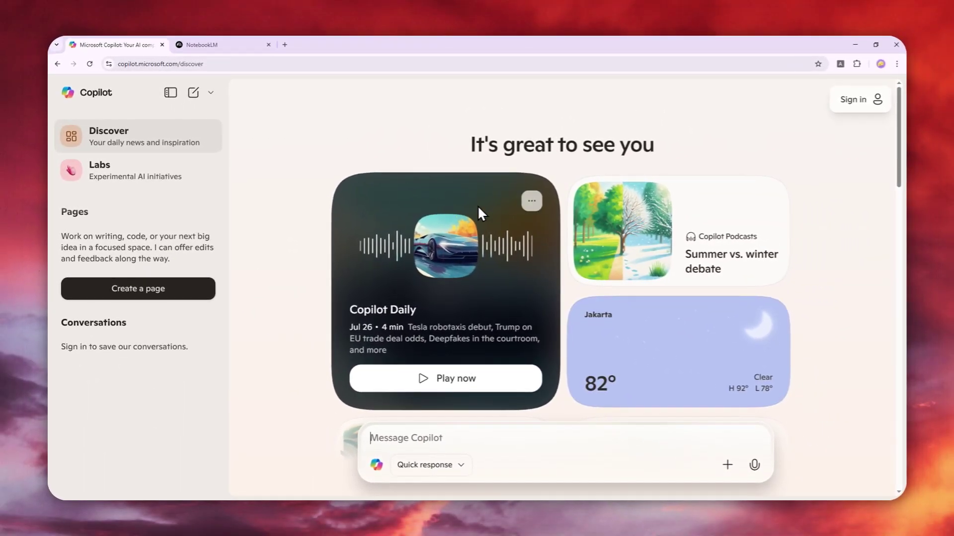
scroll(440, 288, down, 3)
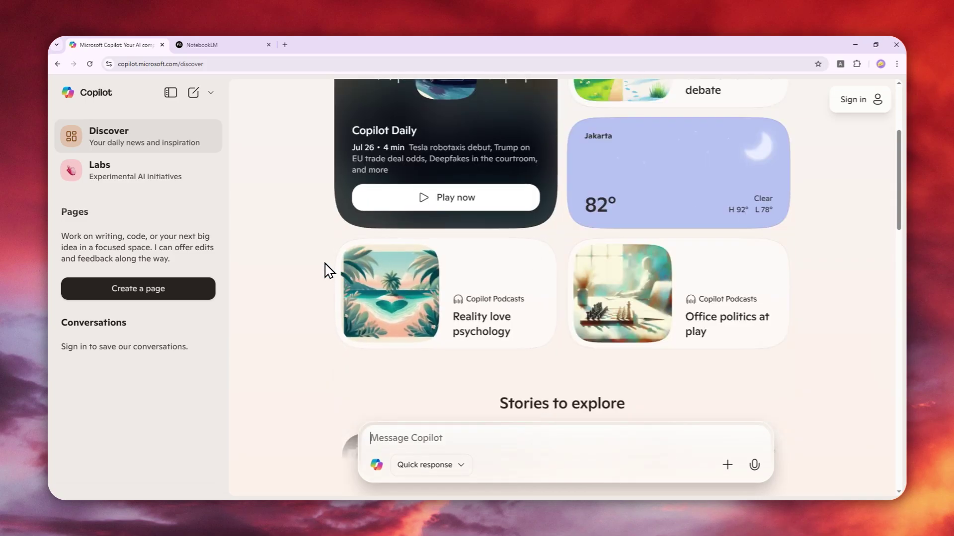
scroll(326, 268, up, 3)
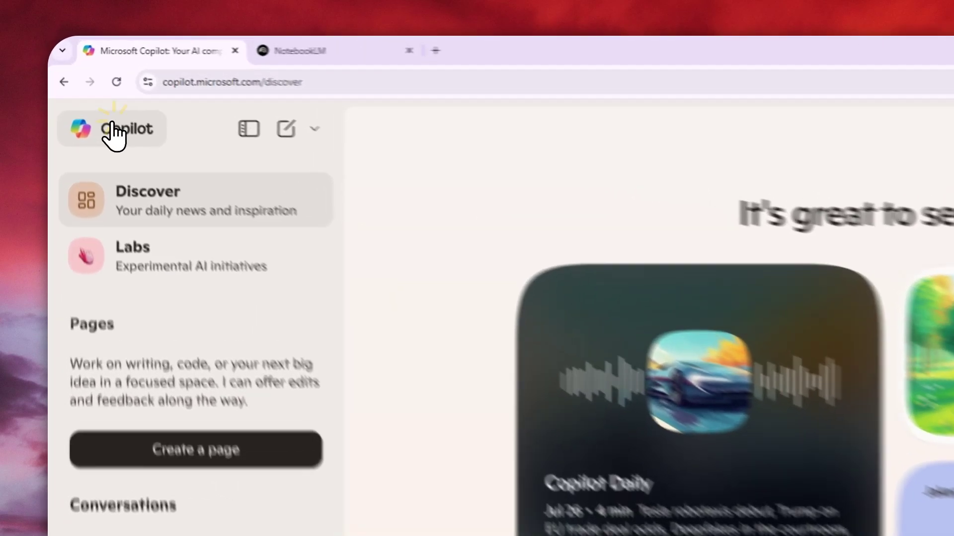
click(97, 91)
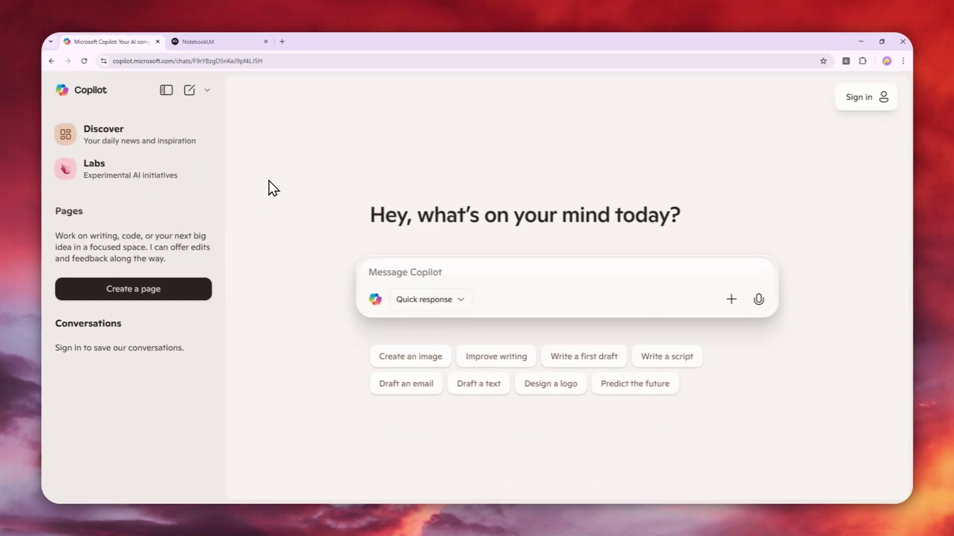